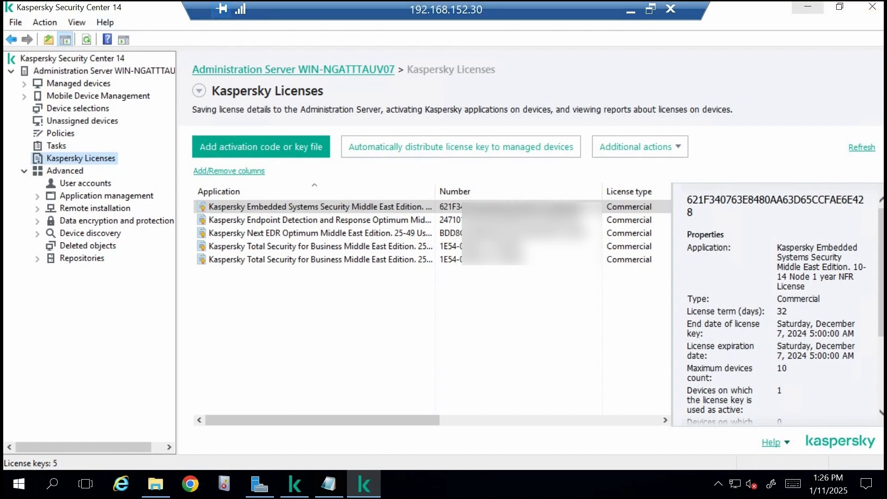
Minimize the console and look through the desktop's Testing License - Kaspersky Total Security - Copy folder, including its EDR NFR subfolder
left_click(806, 7)
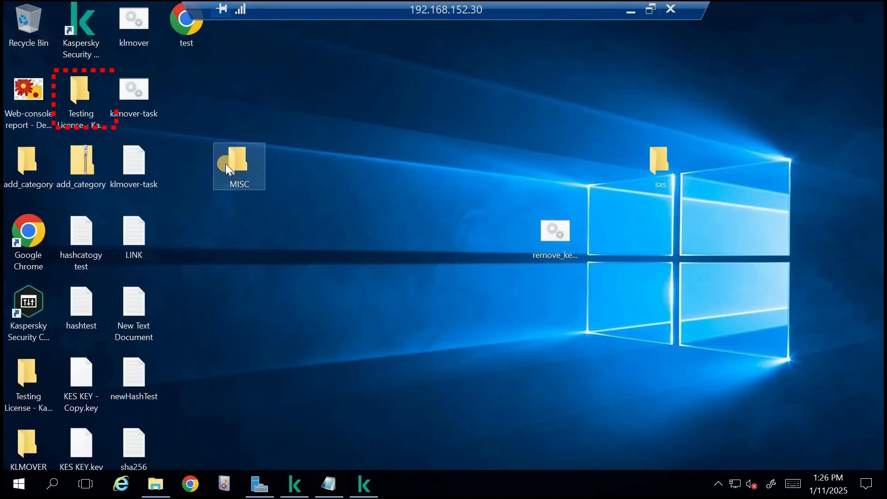
double_click(85, 92)
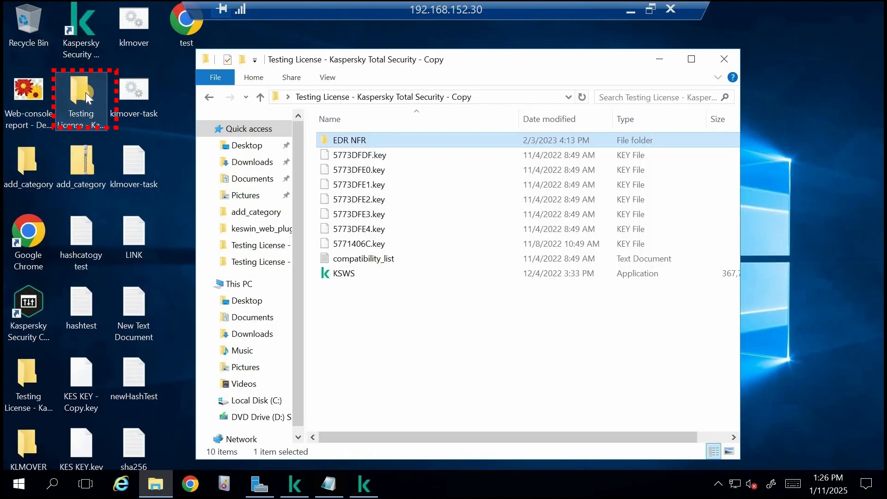
left_click(692, 61)
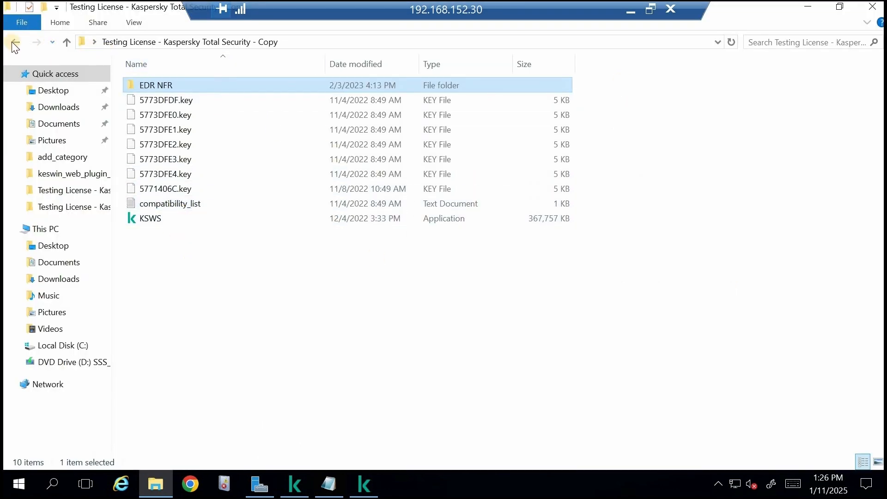
key("Return")
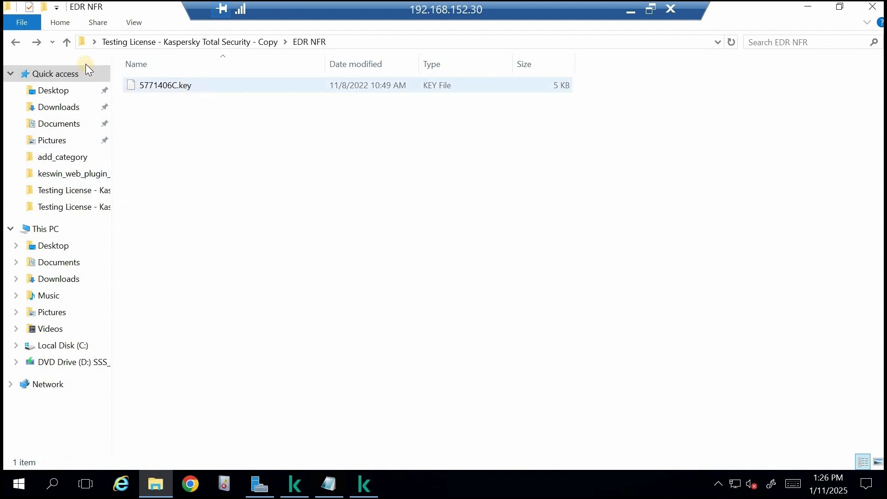
left_click(66, 41)
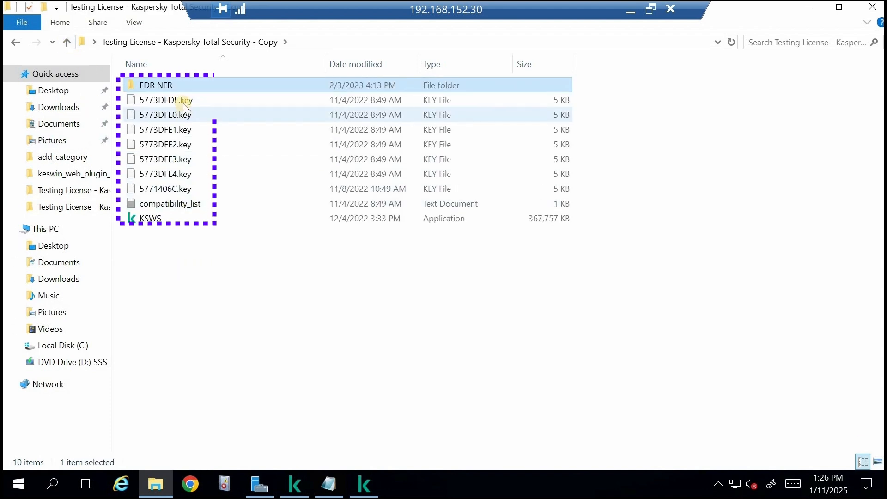
Read in compatibility_list which applications 5773DFE1.key and 5773DFDF.key belong to, and minimize the text file
double_click(189, 203)
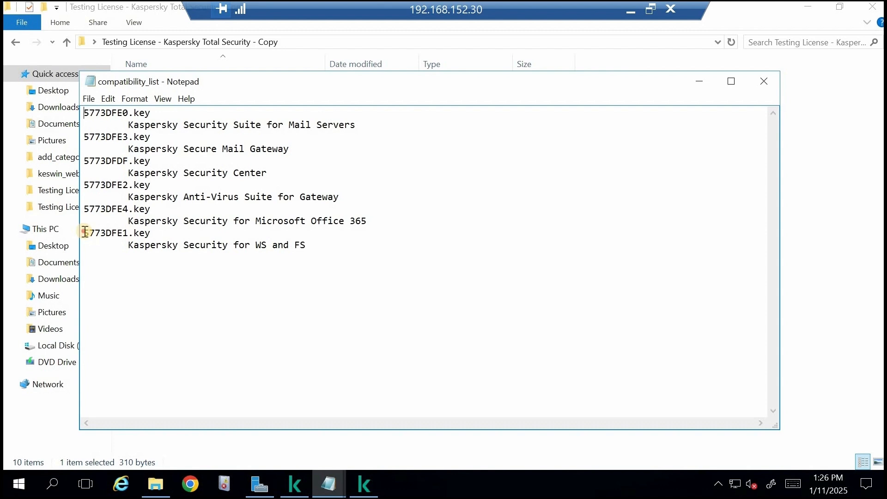
left_click_drag(85, 233, 306, 246)
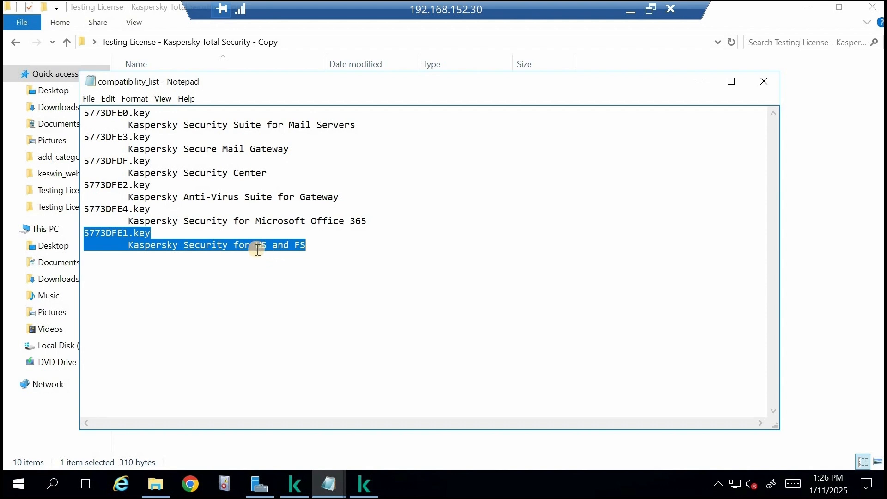
left_click(334, 244)
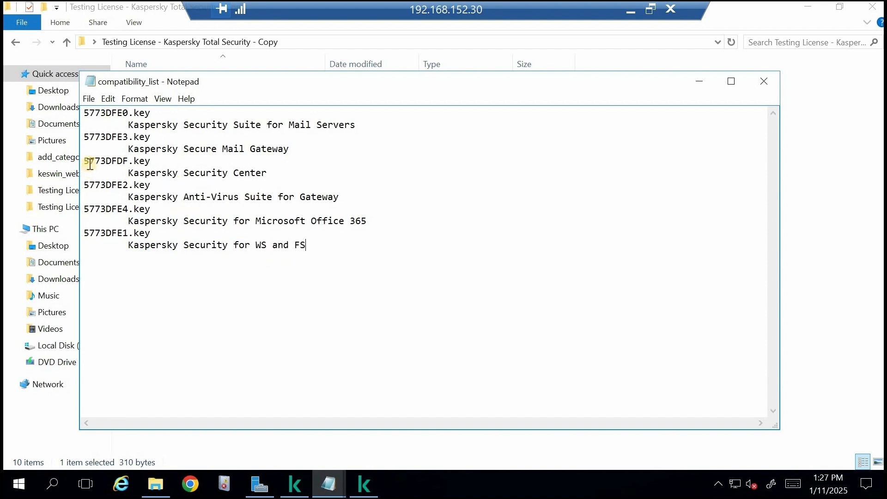
left_click_drag(85, 161, 366, 174)
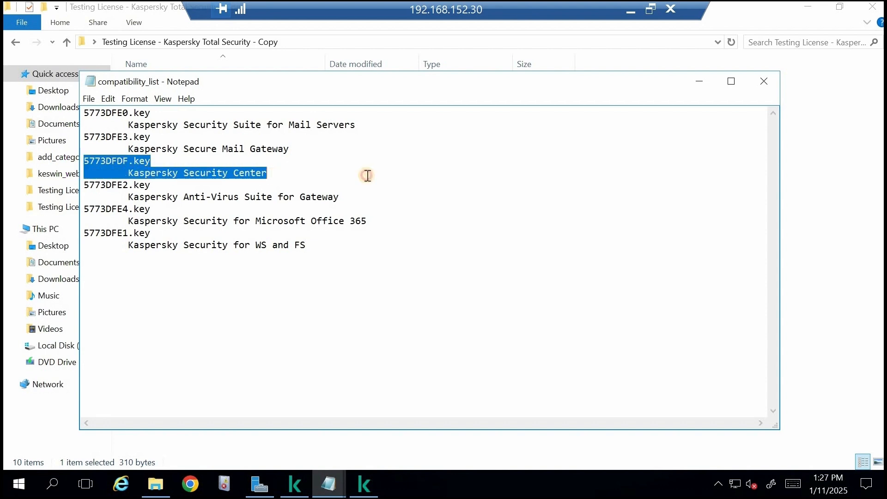
left_click(699, 82)
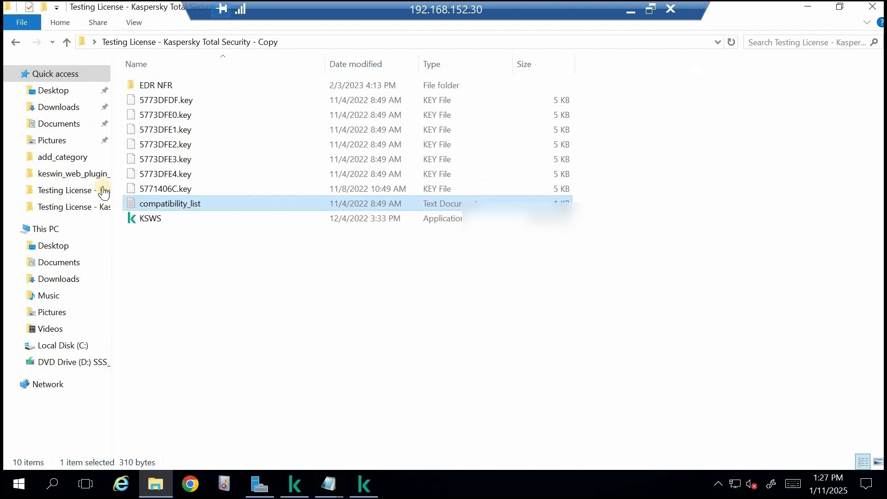
Switch back to Kaspersky Security Center and open the Administration Server's Kaspersky Licenses page
left_click(365, 484)
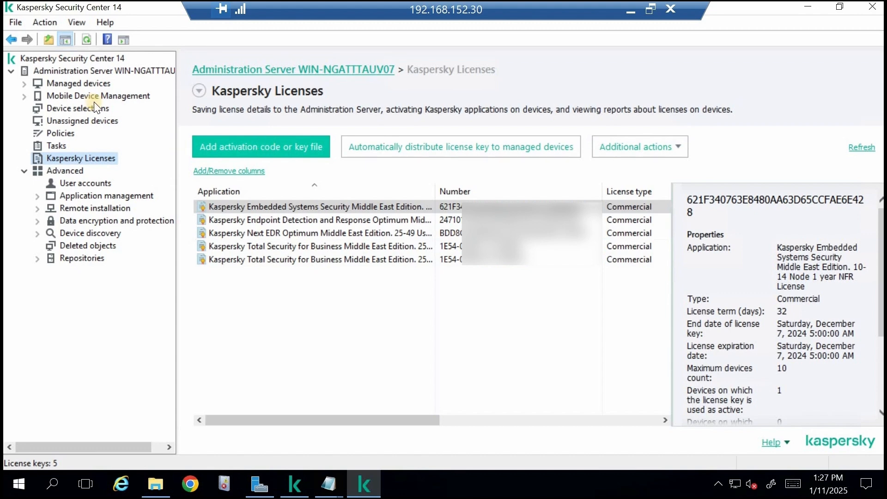
left_click(29, 72)
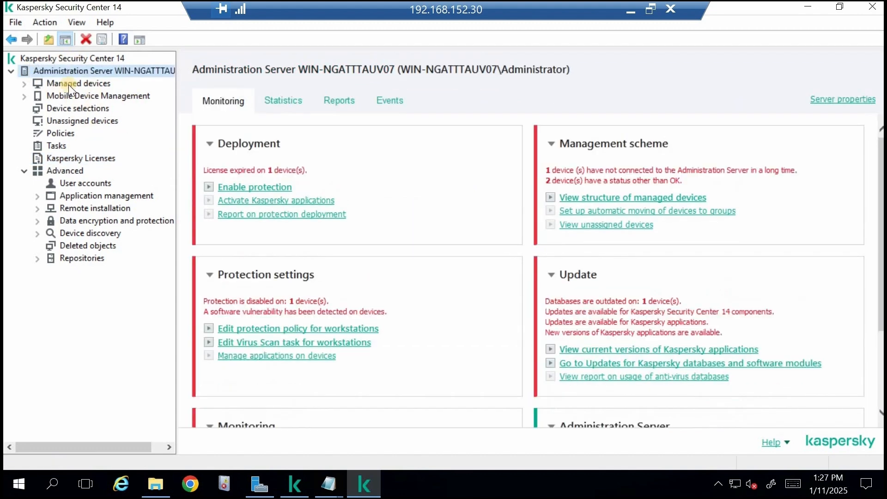
left_click(69, 158)
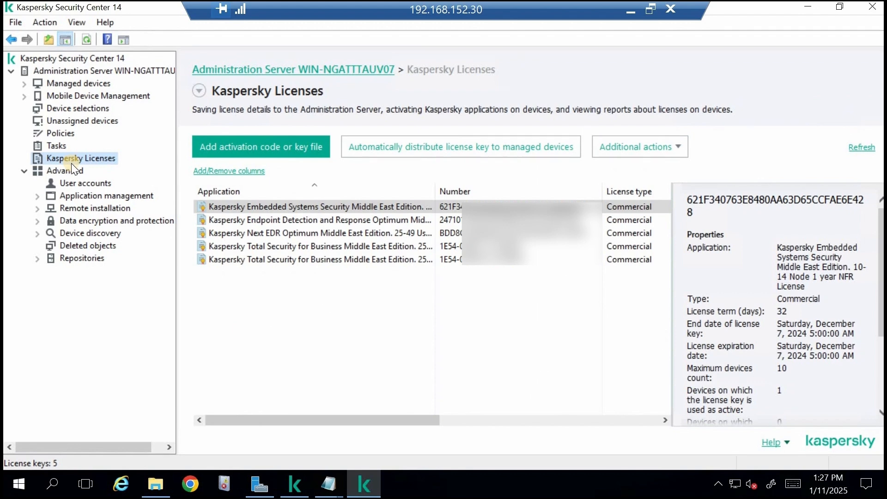
Start adding a license by activation code, enter a dummy activation code, clear it and cancel the wizard
left_click(272, 156)
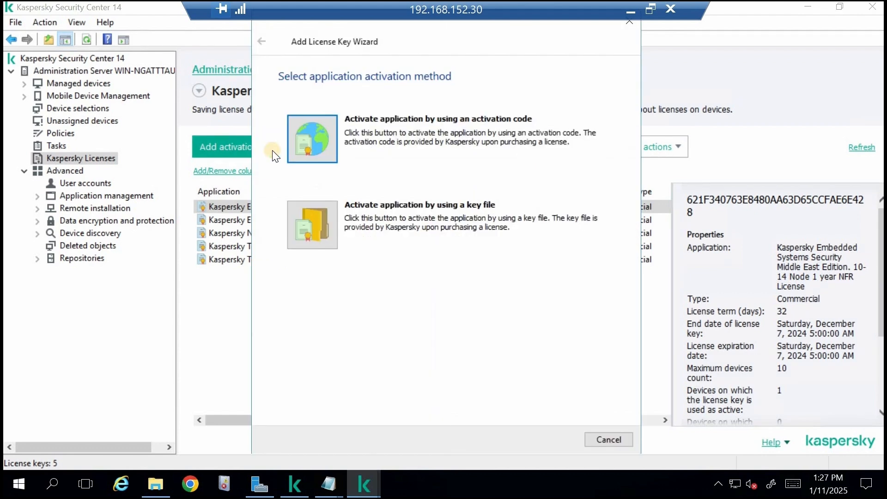
left_click(314, 140)
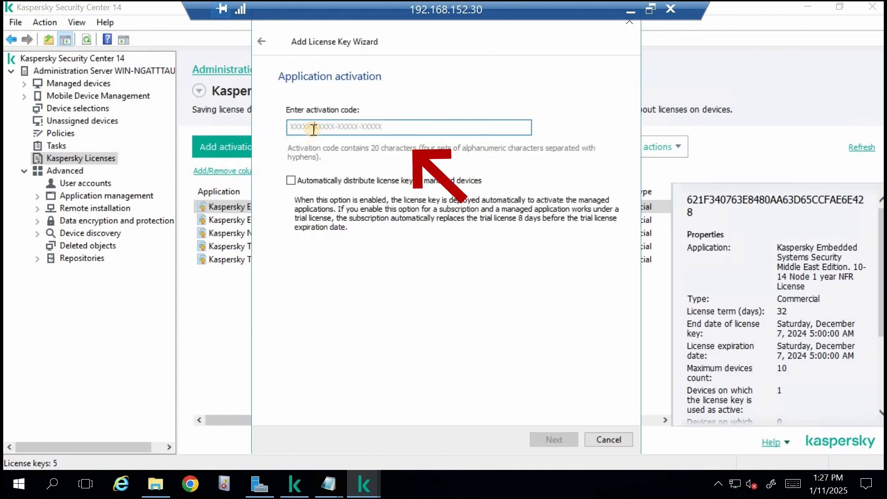
type("abkj -kjlkj- kj k-jklj")
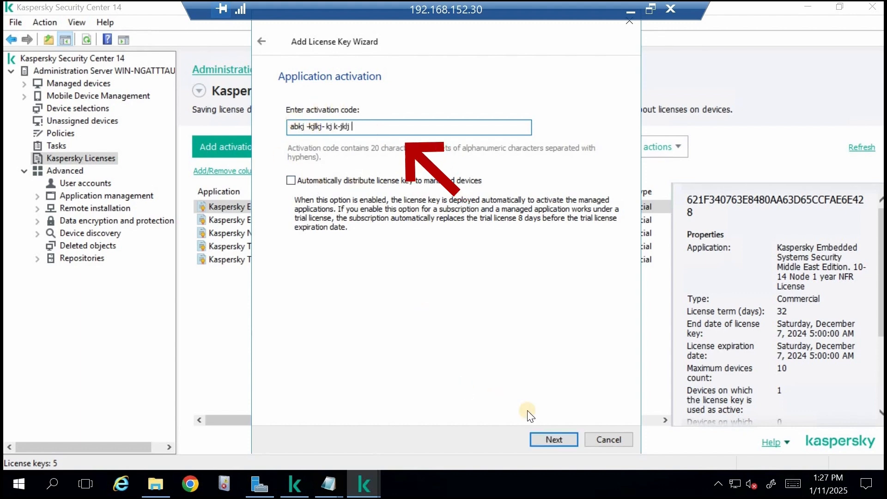
key("ctrl+a")
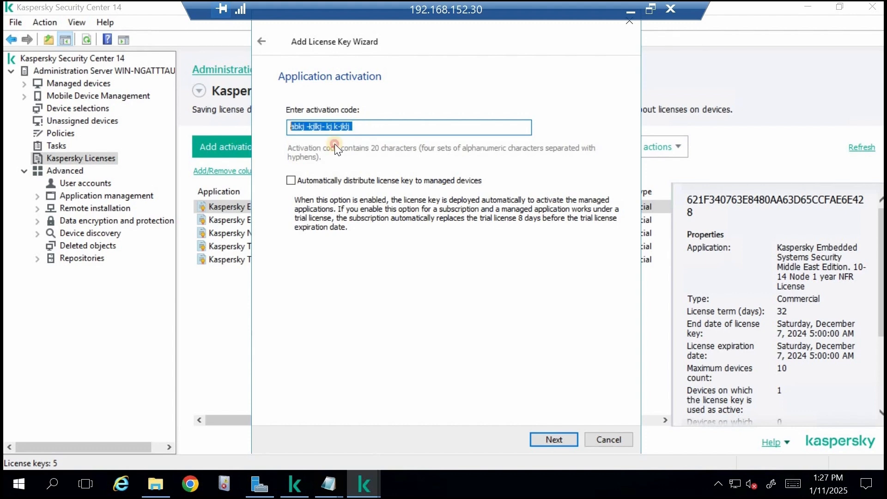
key("BackSpace")
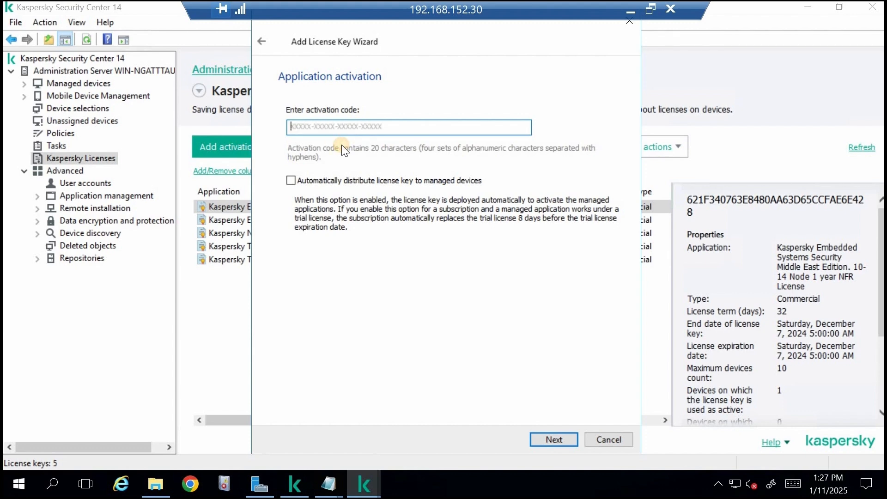
left_click(606, 439)
left_click(345, 327)
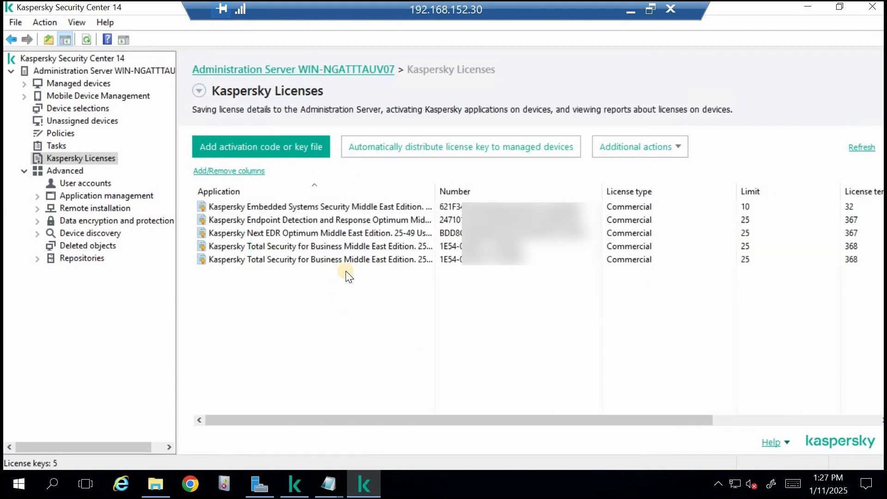
Start adding a license by key file and load a .key file from the Testing License folder
left_click(257, 147)
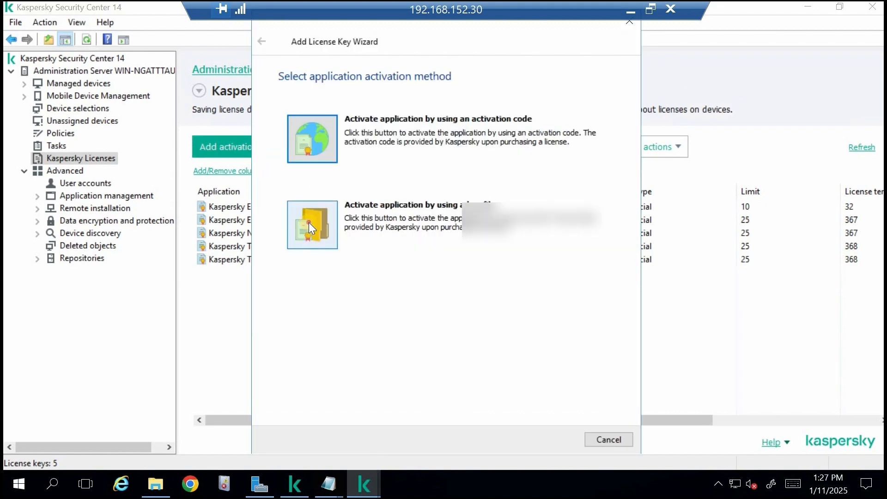
left_click(308, 223)
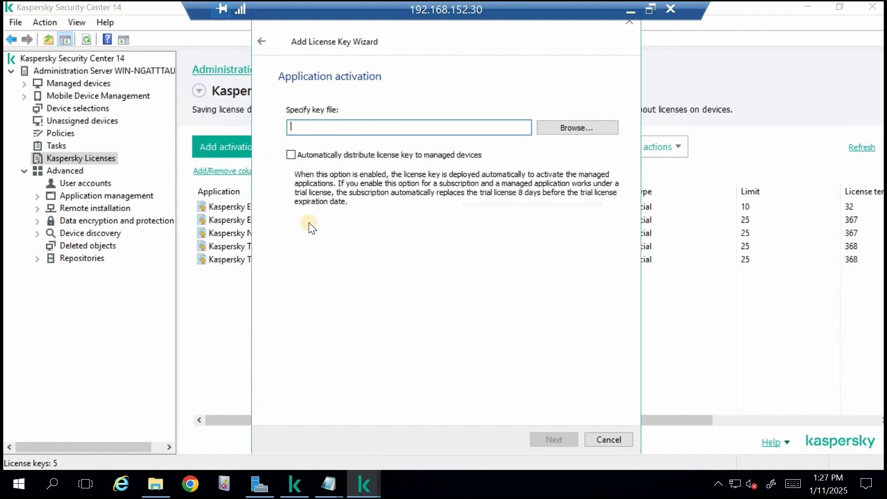
left_click(583, 129)
left_click(385, 241)
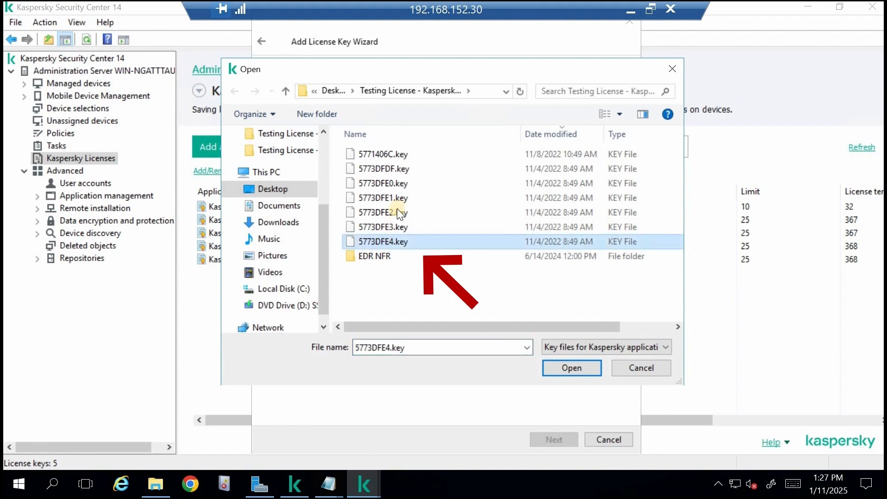
left_click(398, 211)
left_click(389, 238)
left_click(386, 227)
left_click(385, 198)
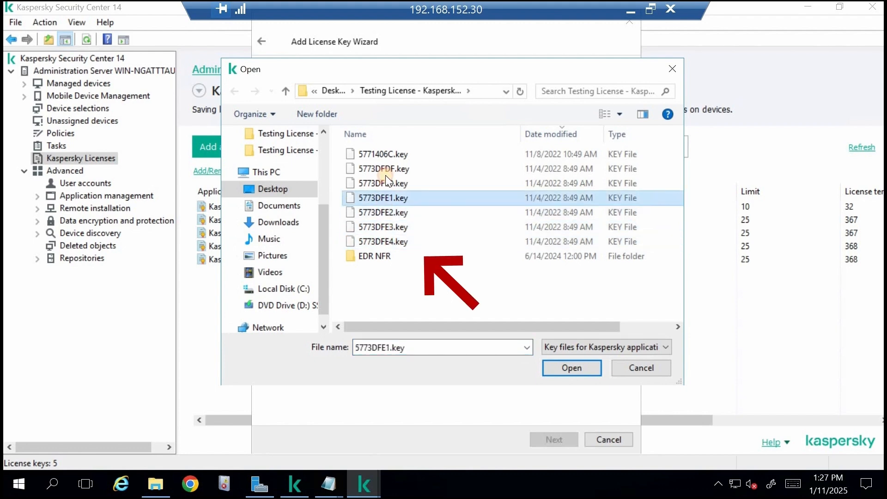
left_click(385, 177)
left_click(383, 168)
left_click(382, 156)
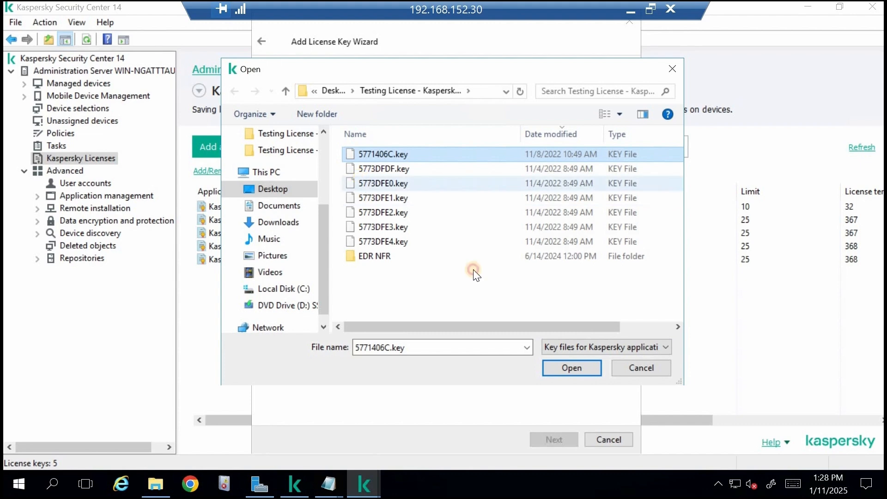
left_click(384, 183)
left_click(547, 362)
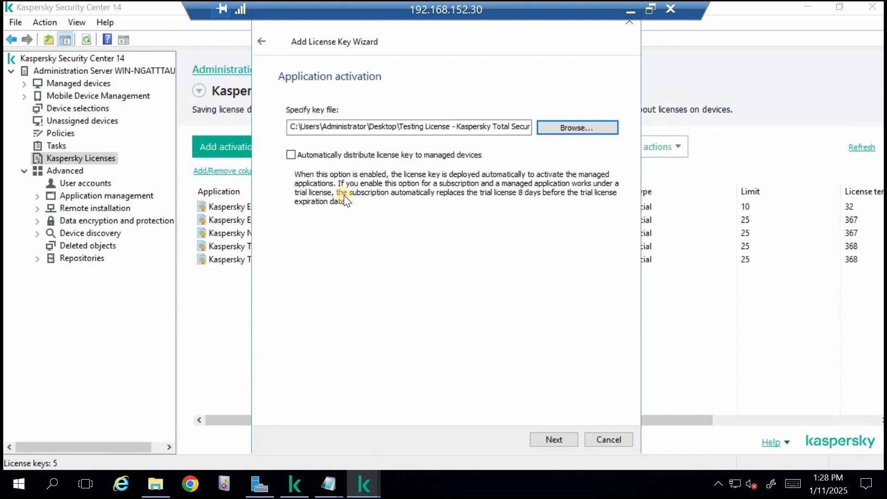
Try to add the loaded key file without automatic distribution to managed devices, and close the wizard
left_click(554, 436)
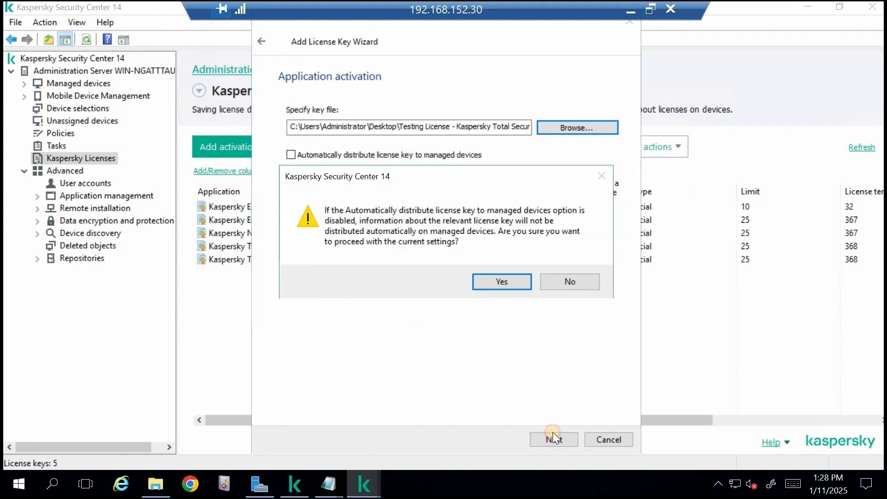
left_click(567, 282)
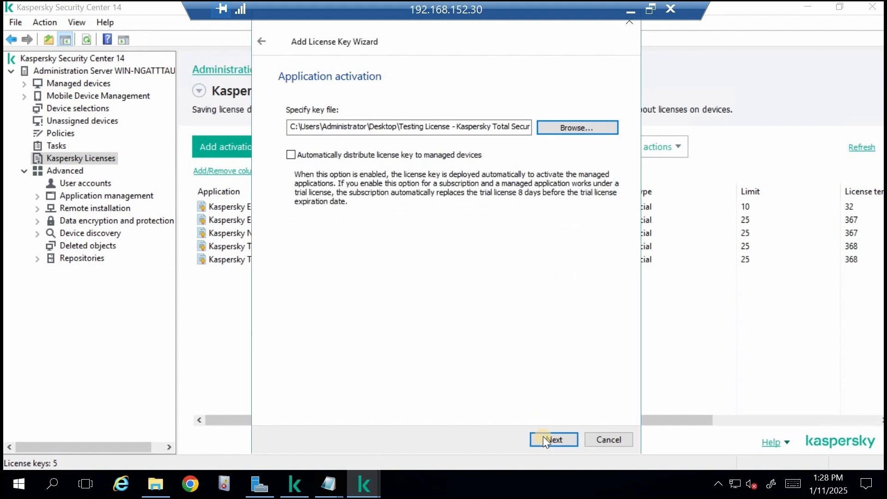
left_click(546, 437)
left_click(501, 286)
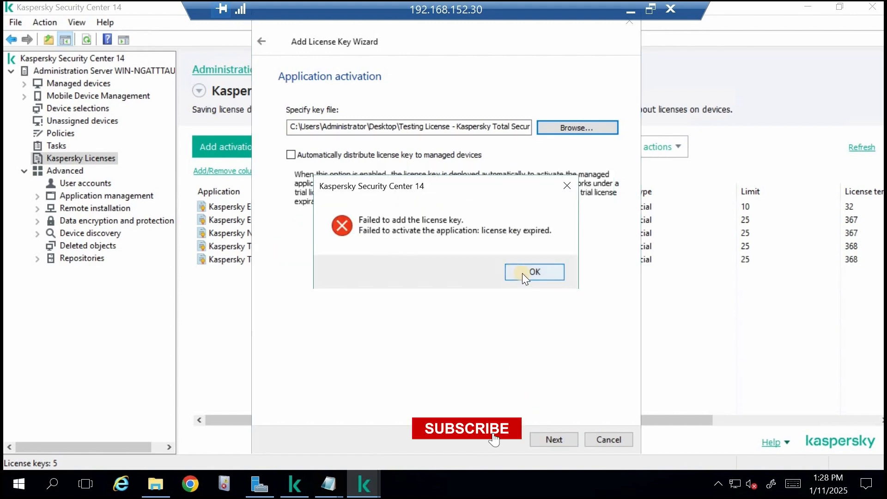
left_click(522, 273)
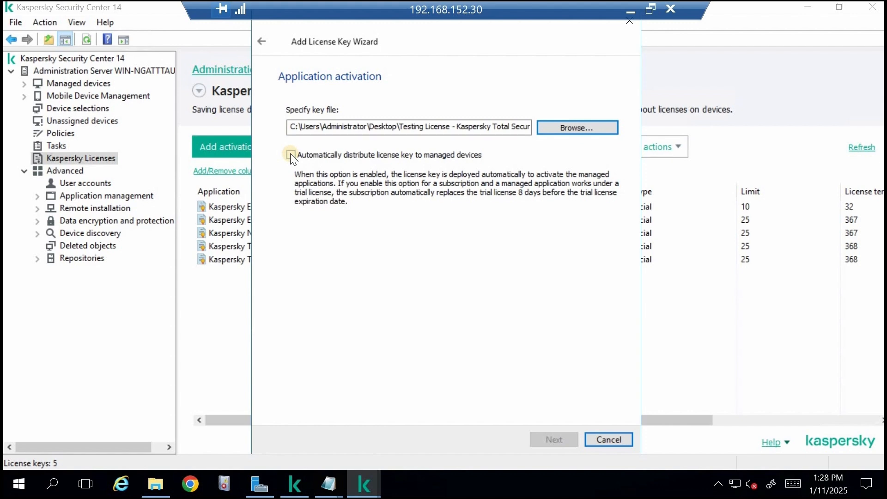
left_click(620, 442)
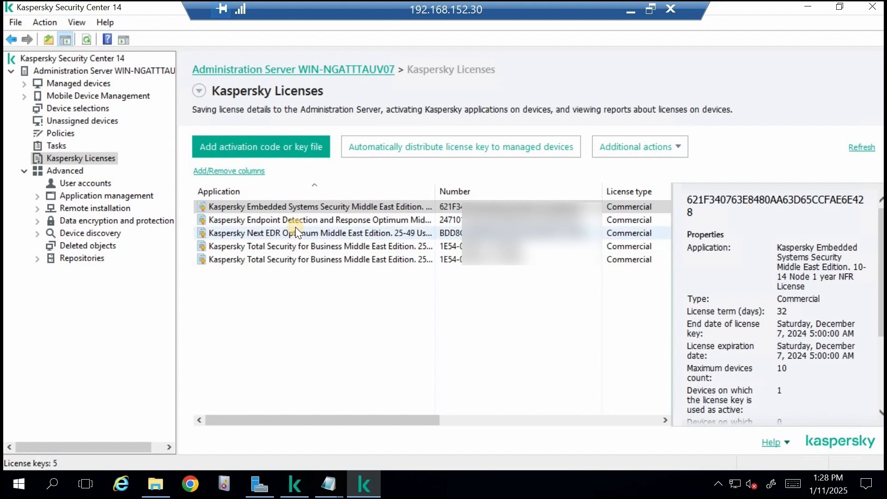
Open the License keys section of the Administration Server's properties
left_click(126, 69)
right_click(126, 71)
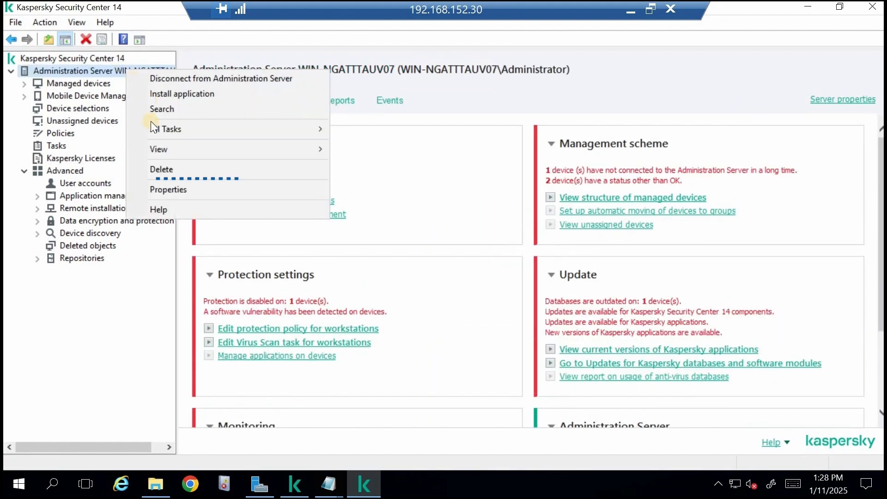
left_click(163, 187)
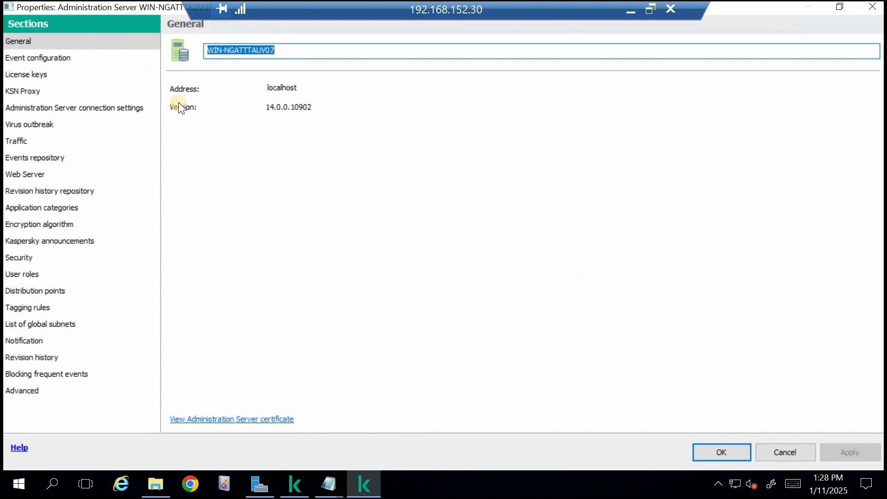
left_click(64, 75)
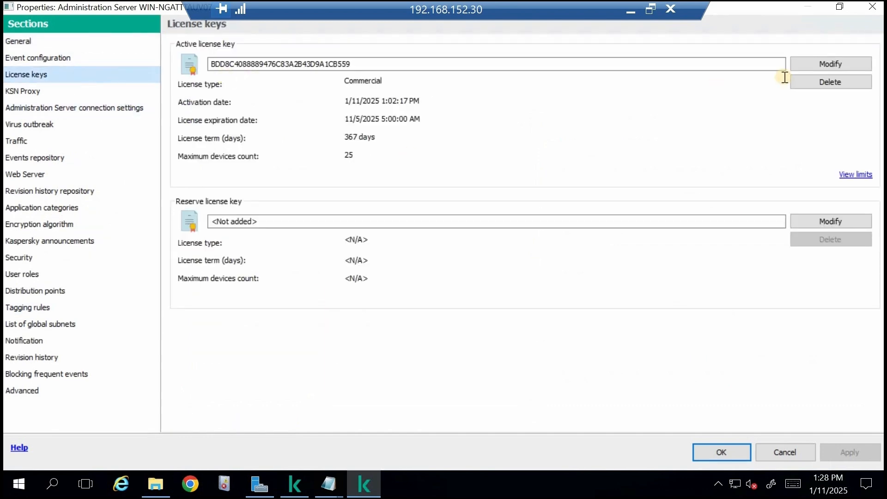
Try to assign the first Kaspersky Total Security for Business key as the Administration Server's active license key
left_click(826, 63)
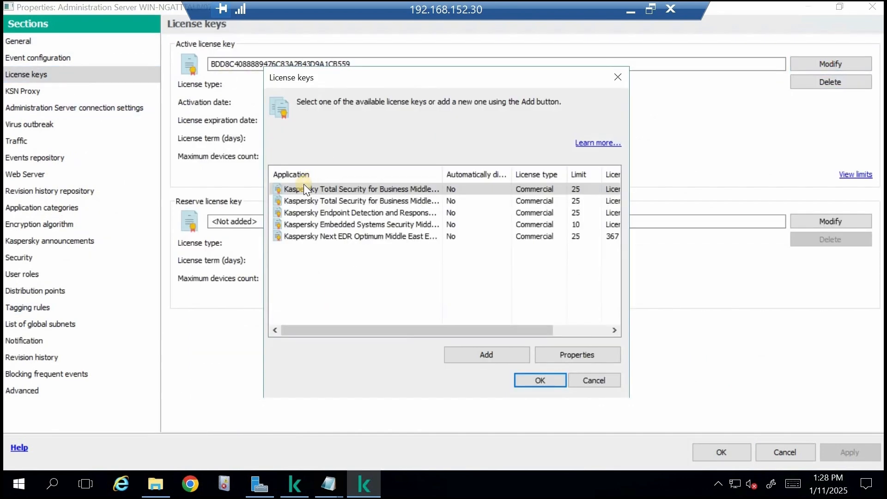
left_click(413, 195)
left_click(412, 190)
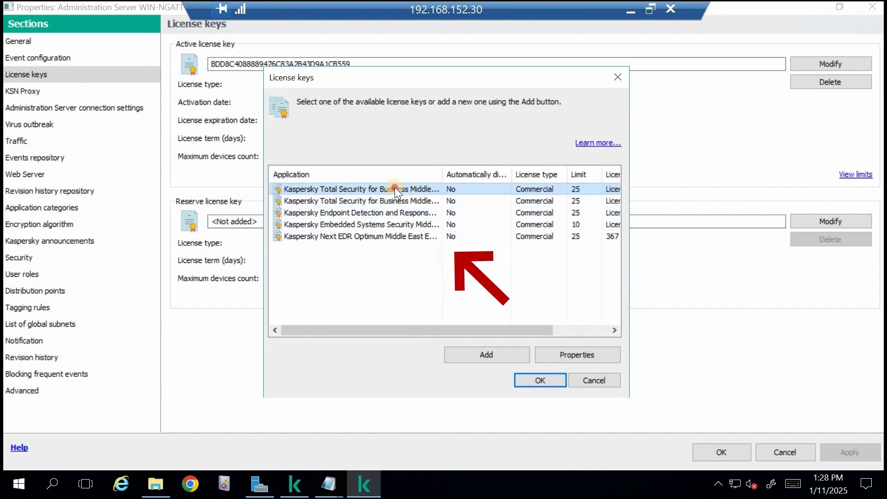
left_click(539, 378)
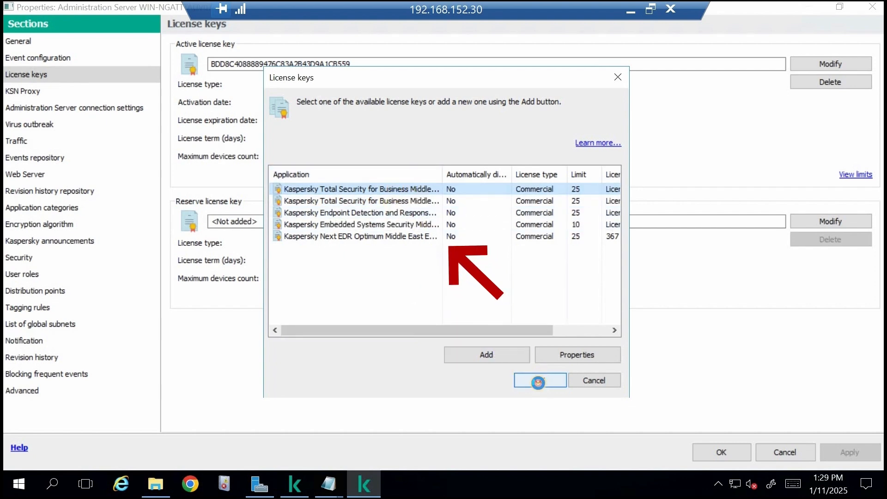
left_click(544, 272)
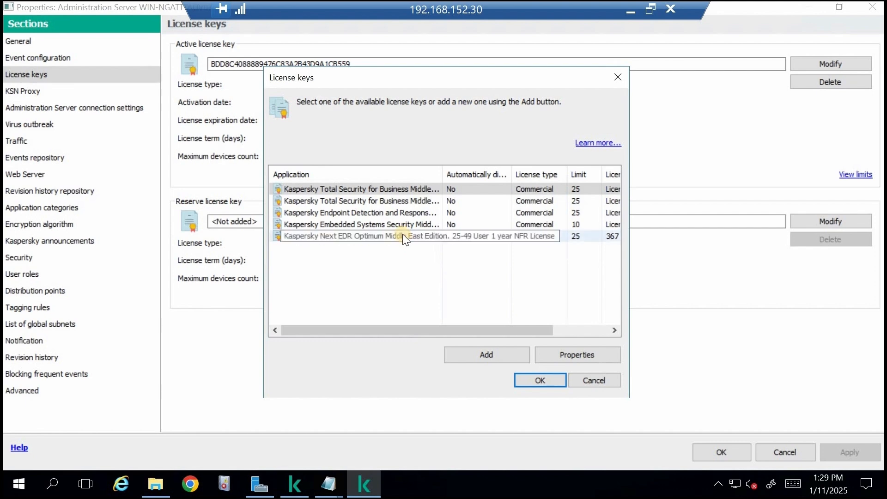
Assign the Kaspersky Next EDR Optimum Middle East Edition key as the active license key and accept starting the Quick Start Wizard
left_click(393, 240)
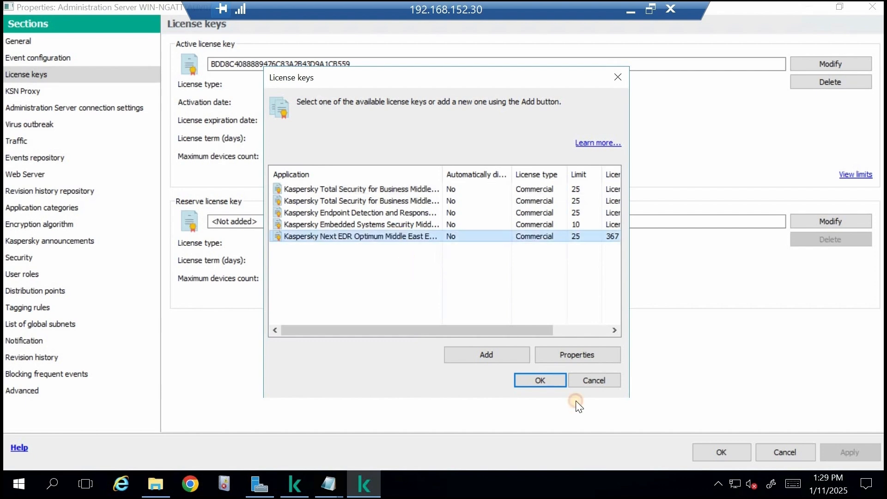
left_click(531, 379)
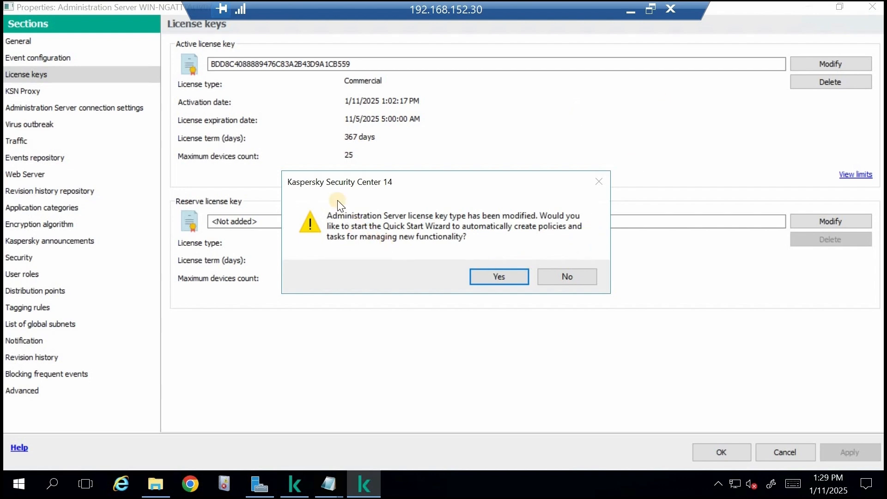
left_click(488, 279)
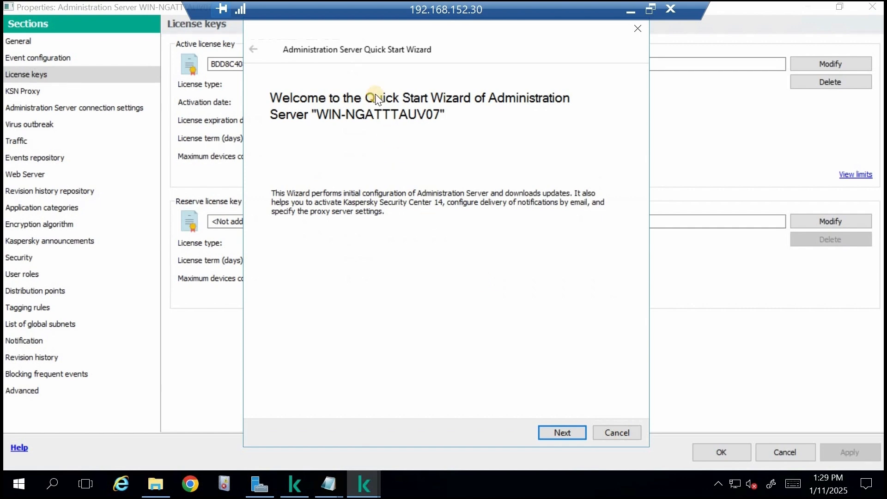
In the wizard's proxy settings, enable the proxy server and its authentication, turn the proxy server off again and continue
left_click(564, 431)
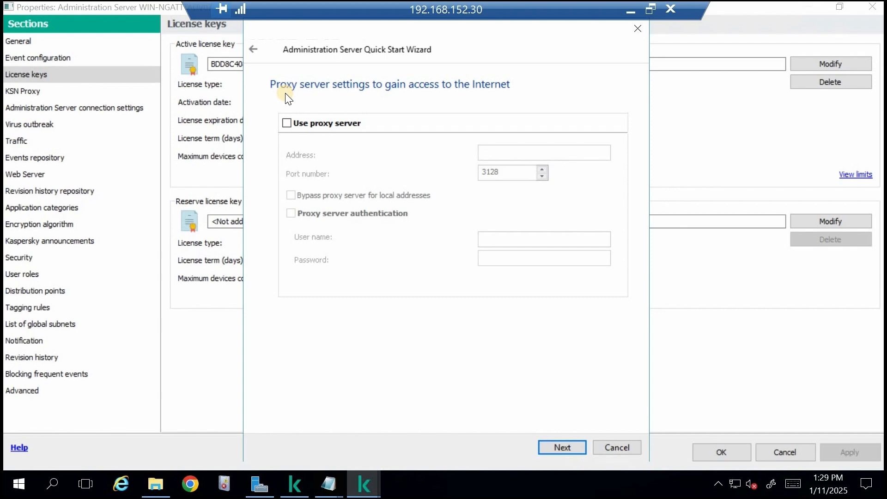
left_click(289, 123)
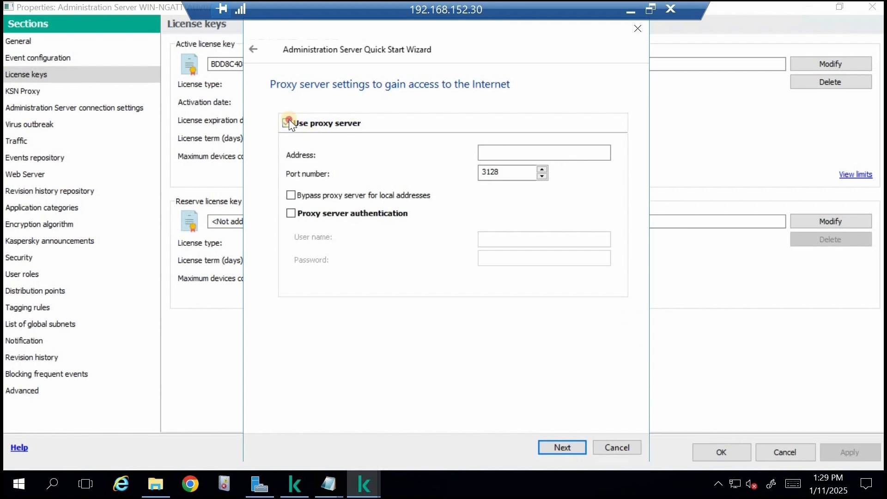
left_click(287, 123)
left_click(290, 122)
left_click(536, 153)
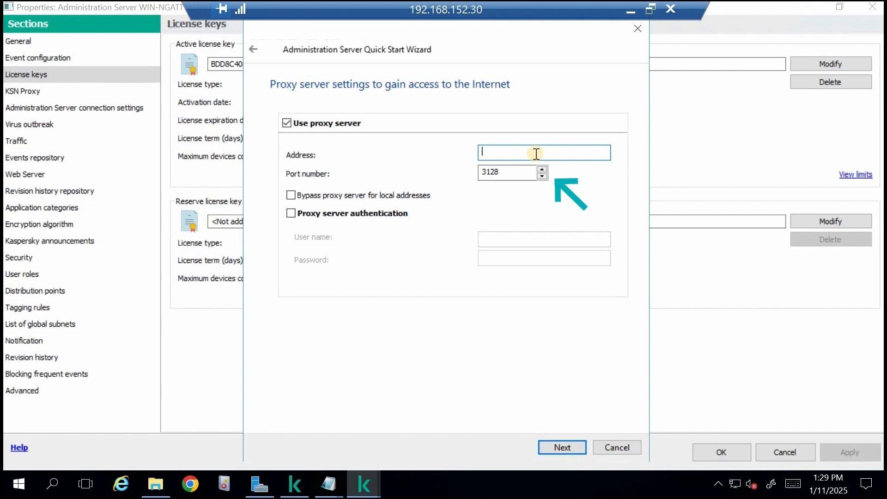
left_click(290, 214)
left_click(504, 257)
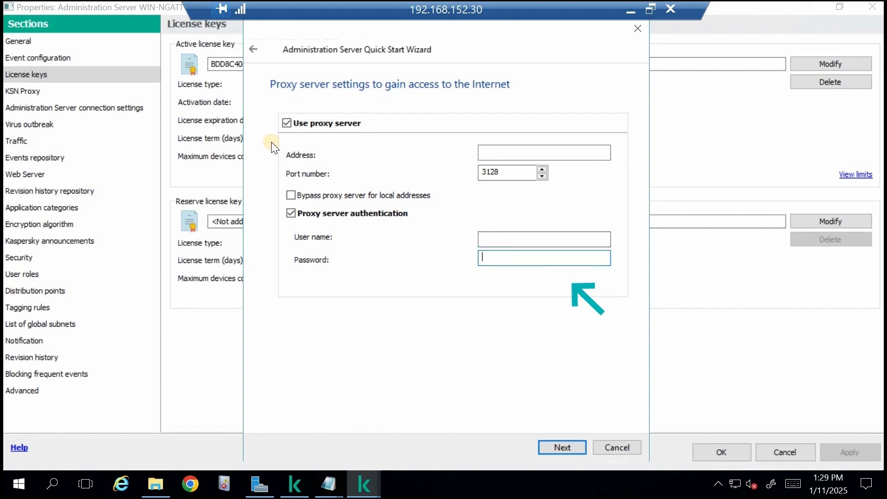
left_click(285, 123)
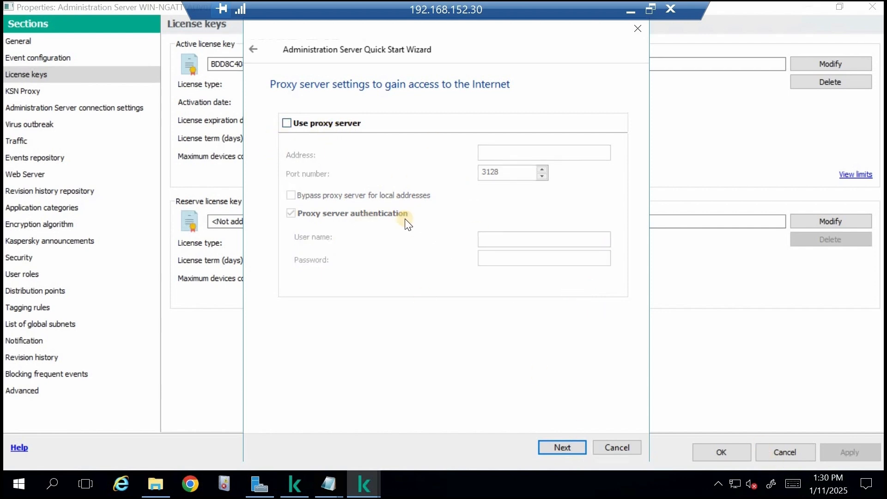
left_click(559, 447)
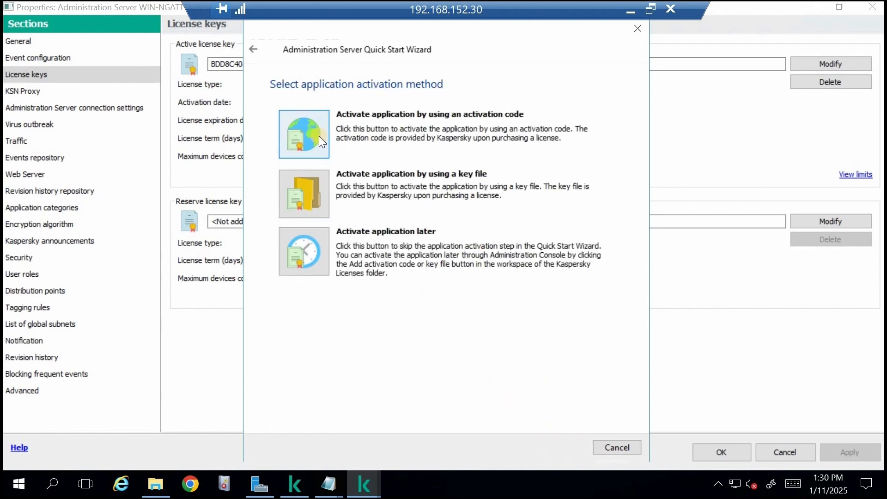
Choose to activate the application later and select additional protection areas and platforms, including Anti-Spam and iOS
left_click(304, 256)
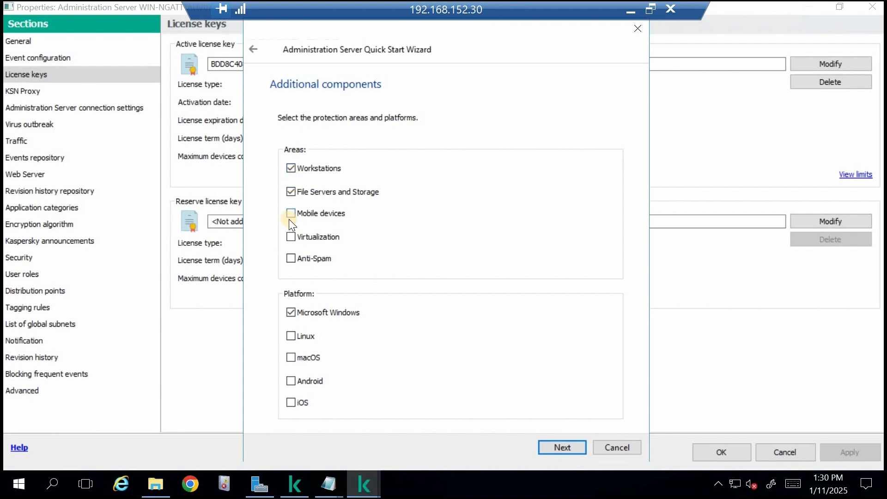
left_click(290, 257)
left_click(289, 404)
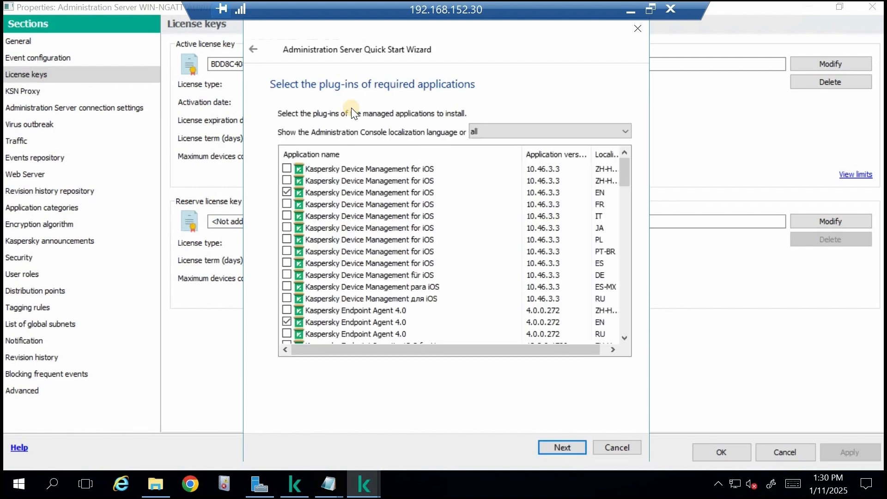
Filter the plug-ins by the English (United States) localization language and start installing the selected ones
left_click(625, 130)
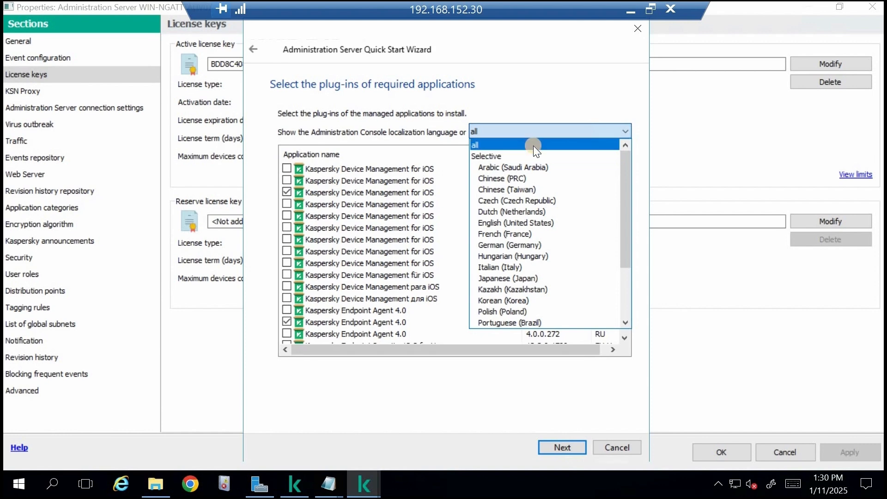
left_click(533, 145)
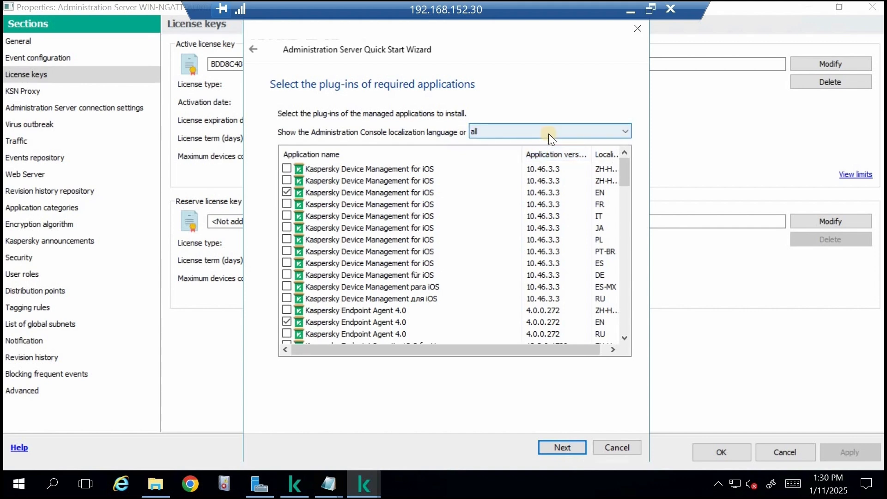
left_click(625, 125)
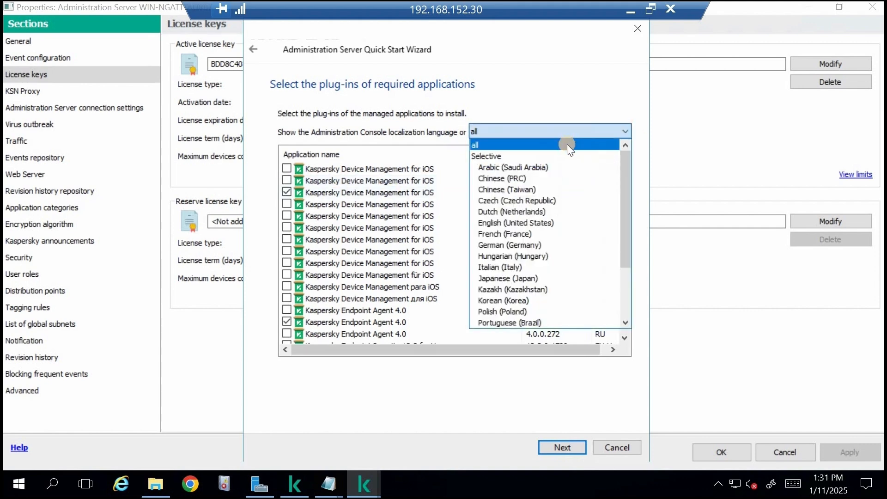
left_click(512, 223)
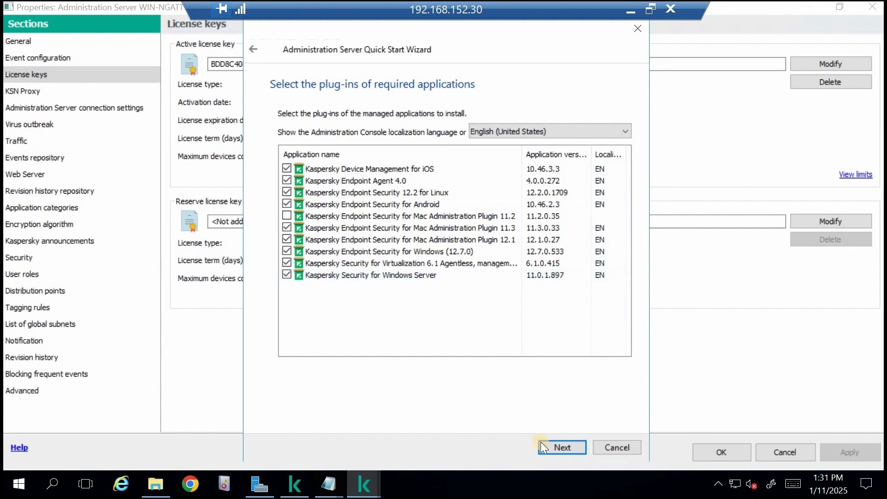
left_click(559, 446)
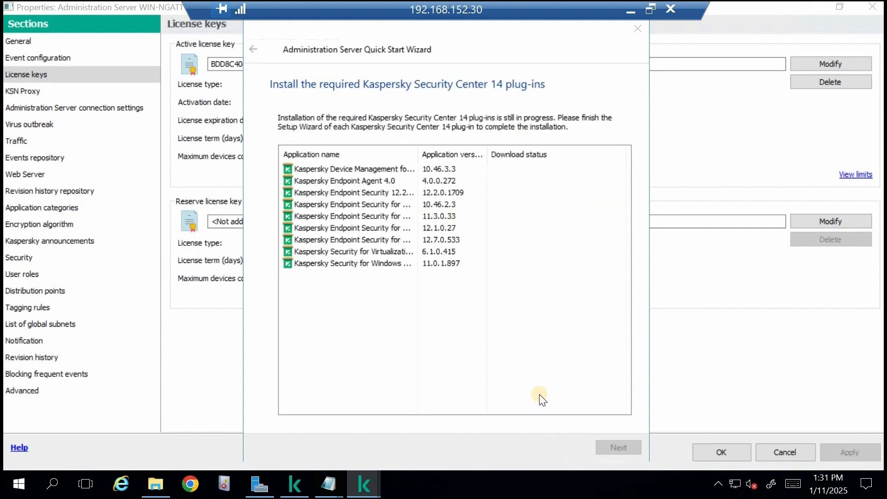